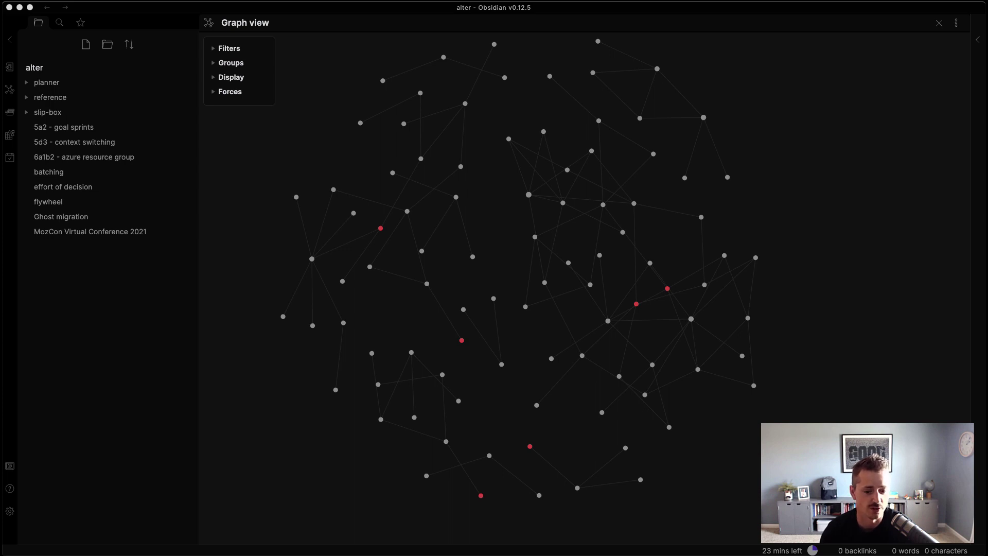
Zoom into the global graph and pan to 6a - Terraform with 6a1 - providers, 6a2 - local development and 6 - technology
scroll(512, 282, up, 3)
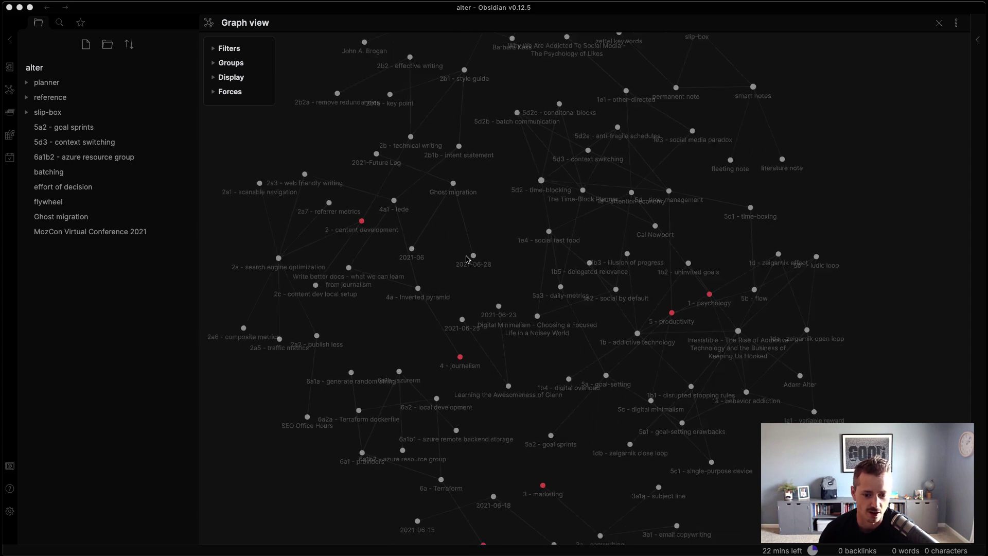
scroll(467, 259, up, 1)
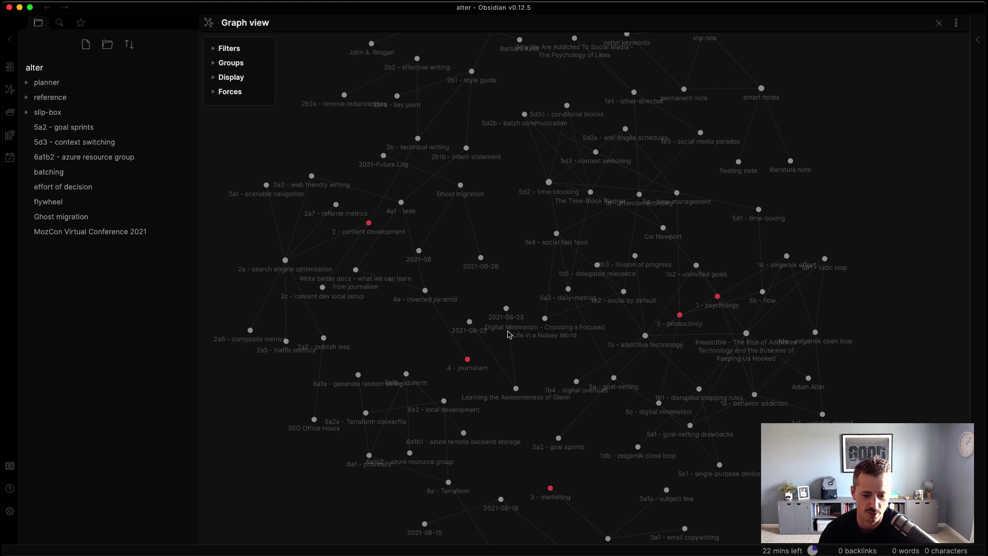
scroll(492, 427, up, 5)
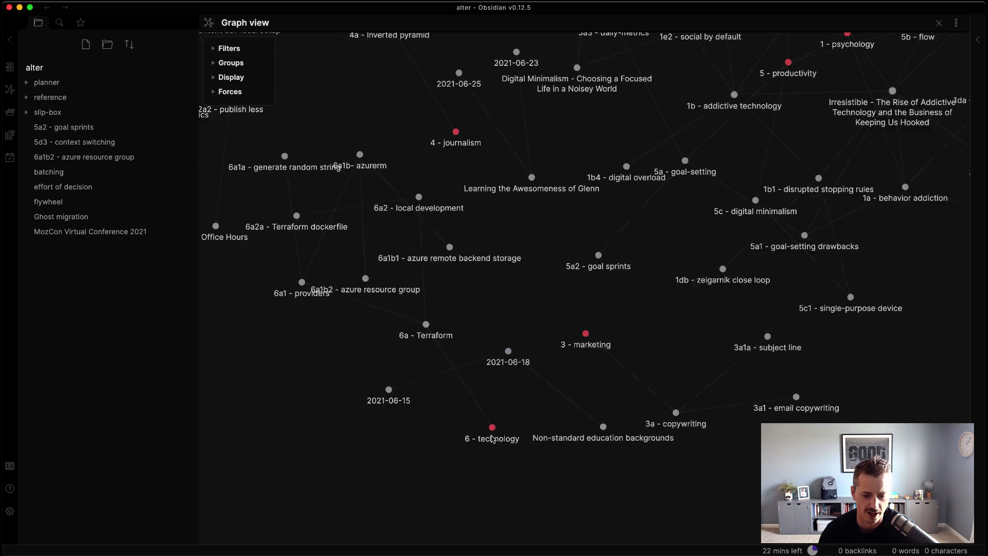
drag(493, 426, 527, 444)
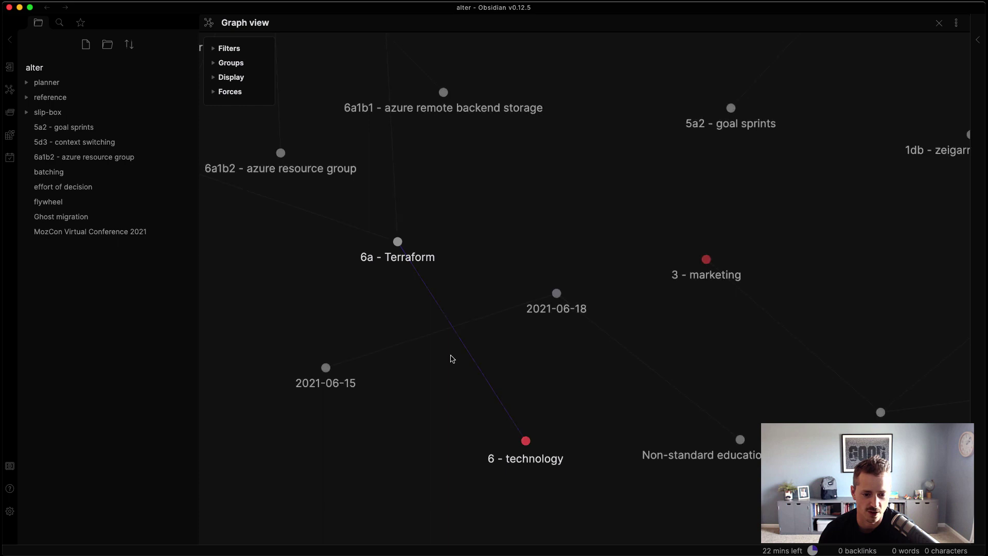
drag(412, 245, 570, 388)
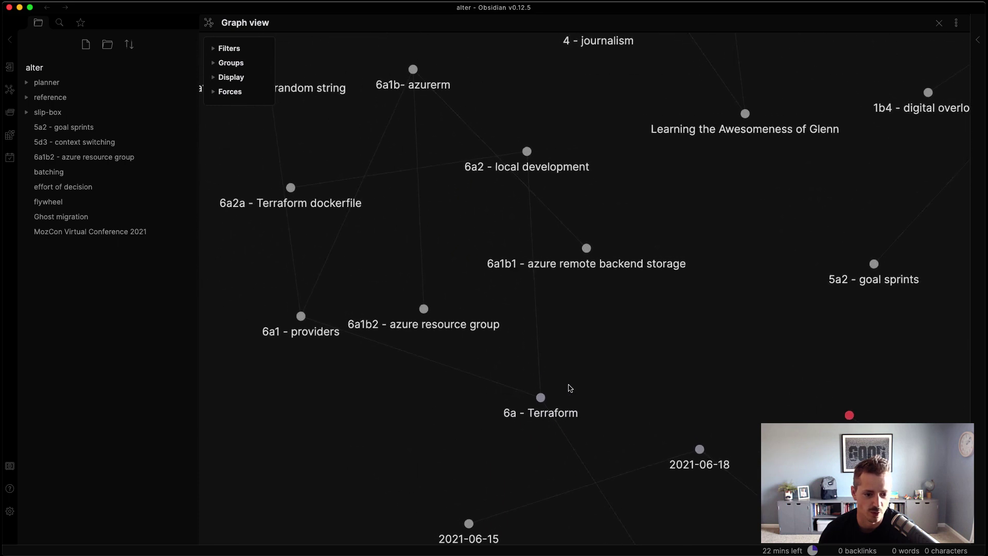
Open the 6a - Terraform local graph and view the note's embedded 6a1 - providers lines
right_click(542, 401)
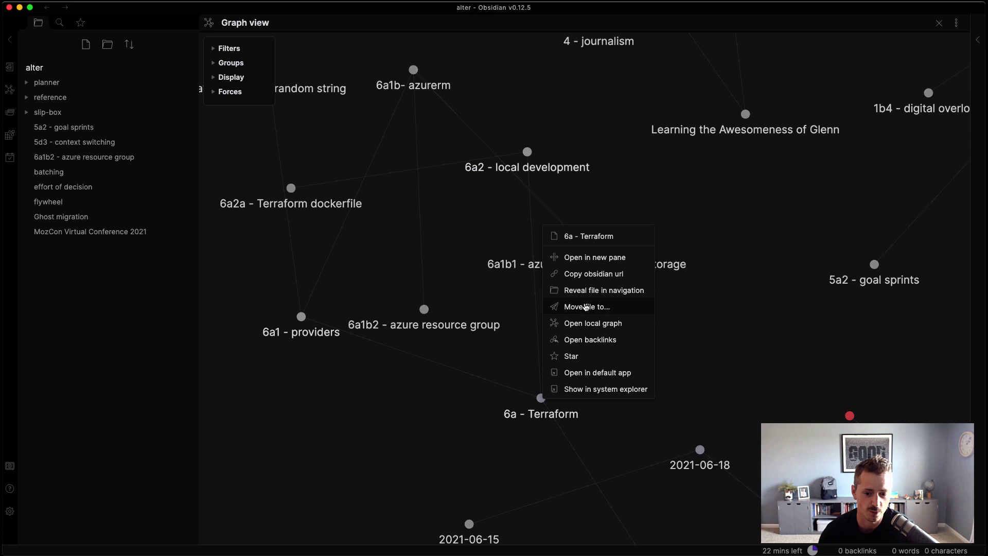
click(609, 323)
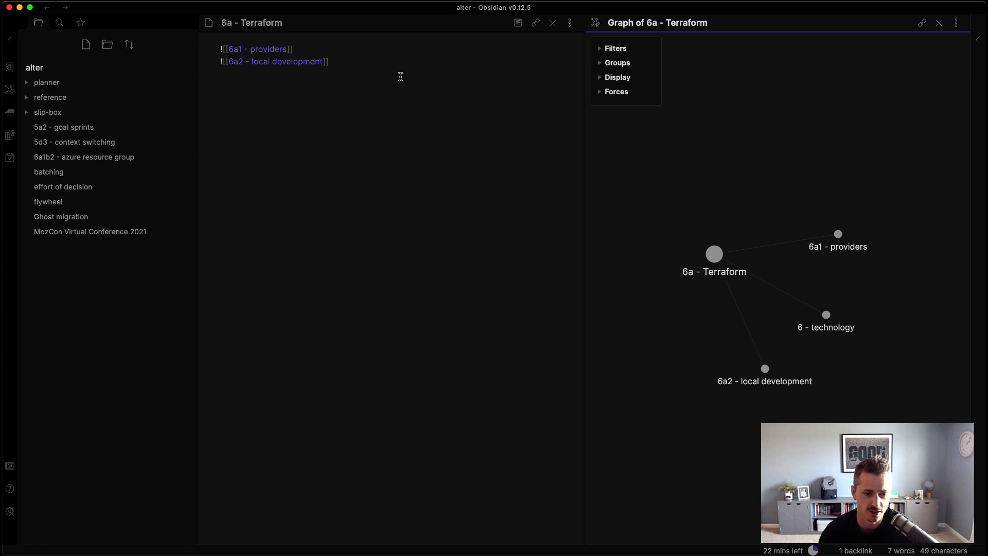
drag(284, 48, 254, 57)
click(316, 50)
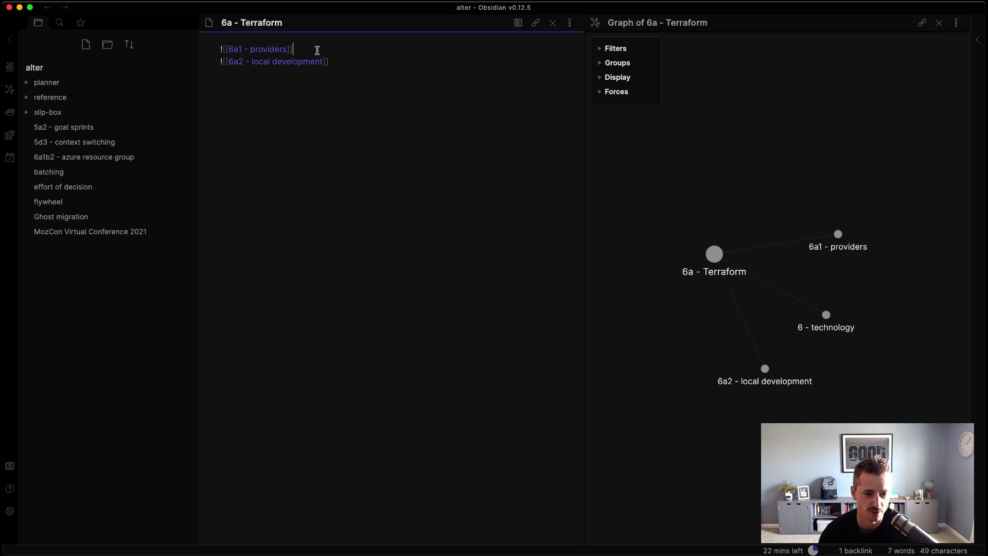
click(518, 23)
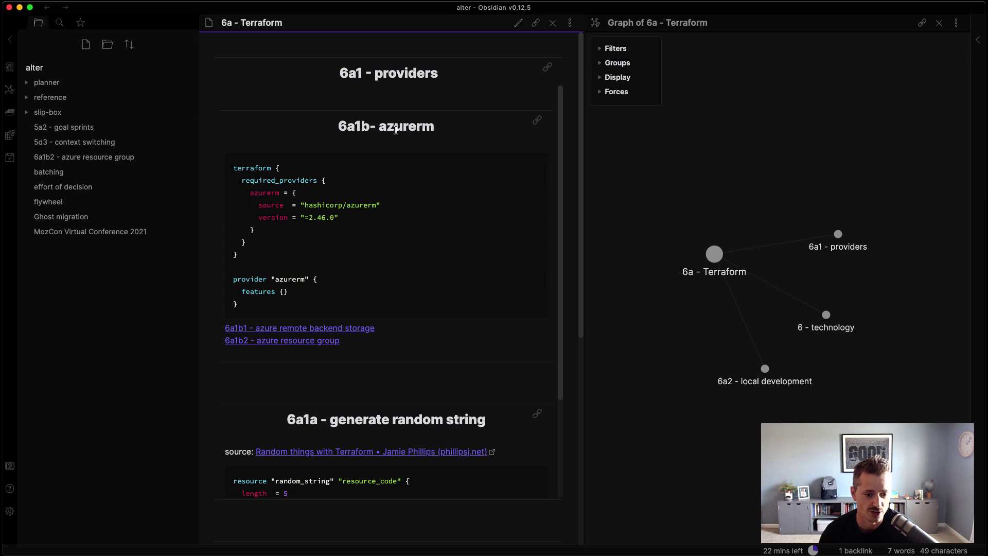
scroll(344, 399, down, 1)
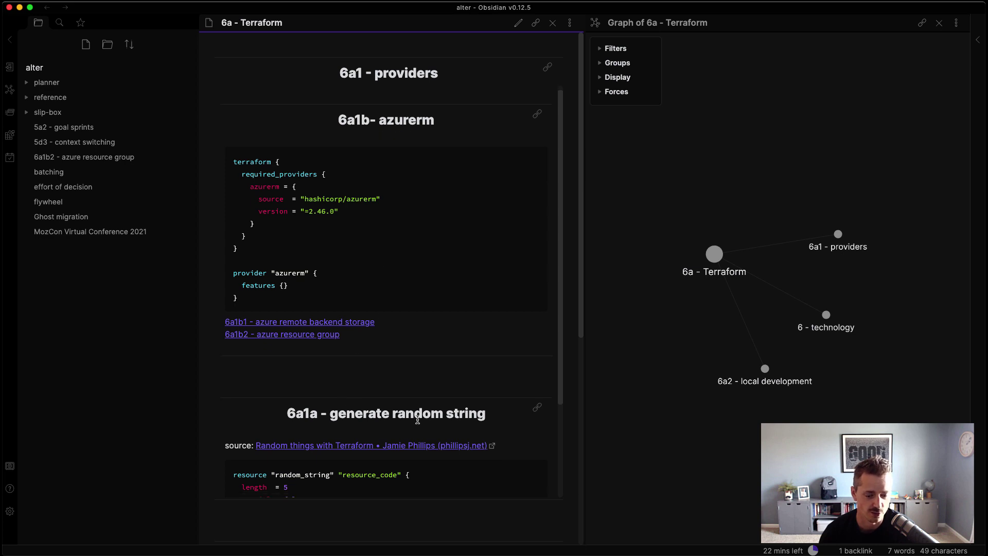
scroll(417, 420, down, 3)
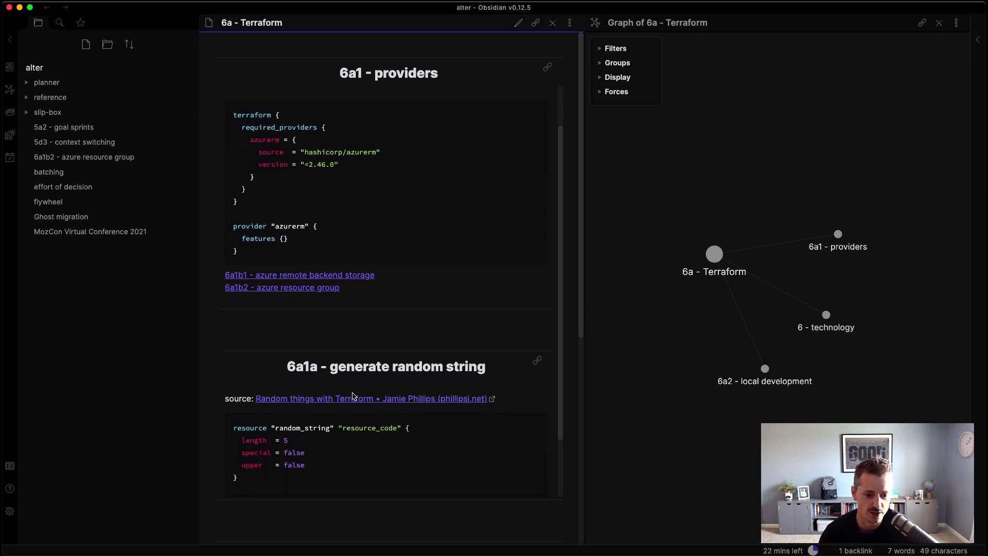
scroll(354, 396, down, 1)
scroll(328, 343, down, 2)
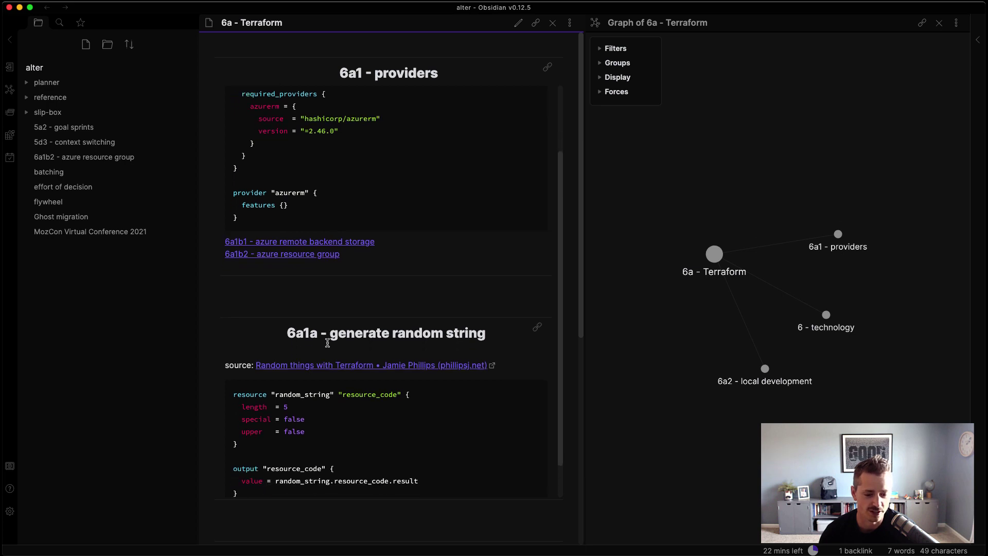
scroll(328, 343, down, 1)
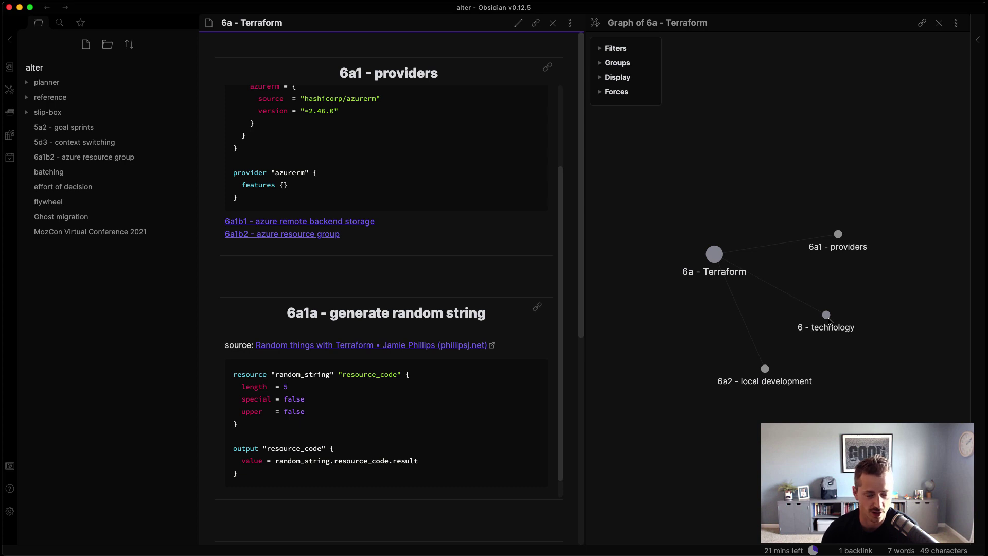
Open 6a1 - providers from the local graph, showing links to 6a1a and 6a1b notes
click(837, 235)
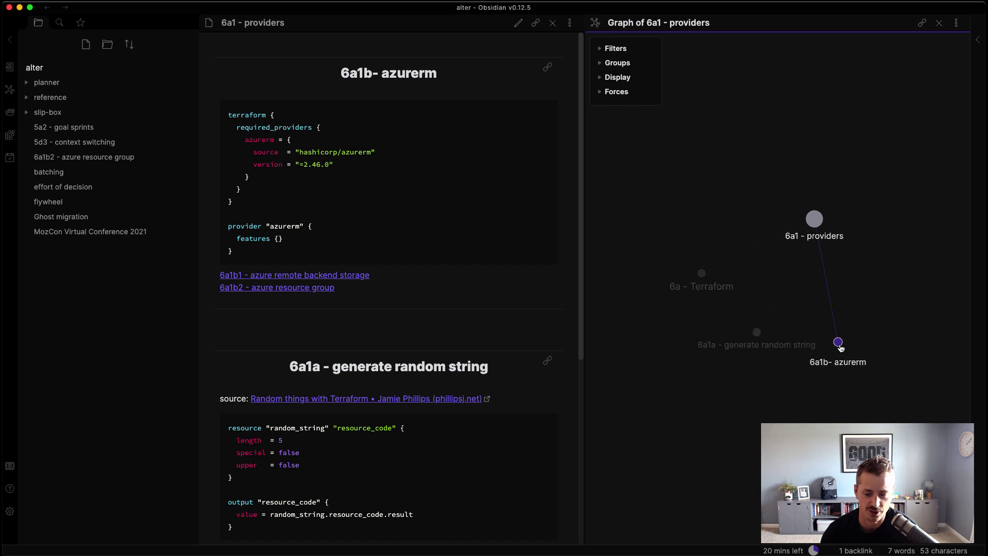
Open 6a1b- azurerm from the local graph and highlight its azurerm provider code block
click(838, 342)
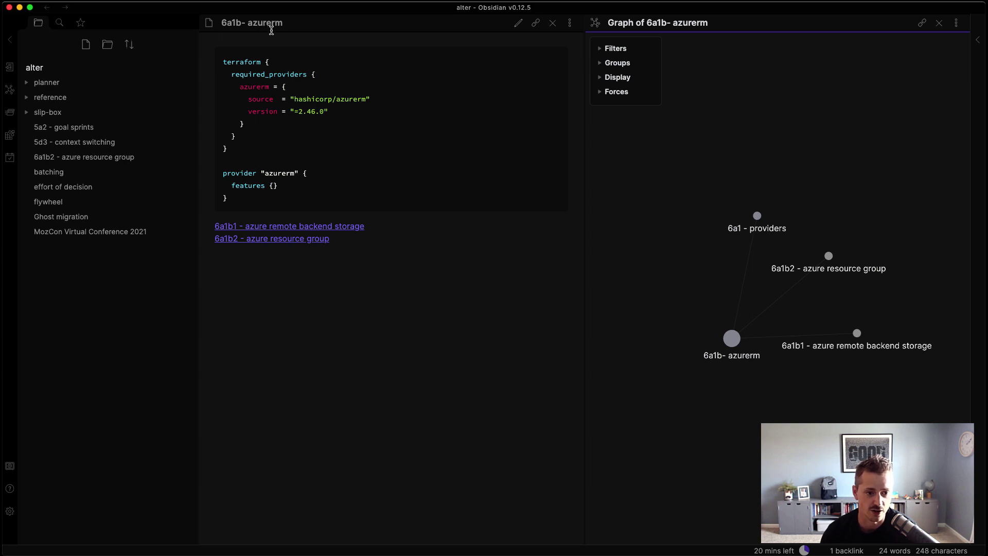
drag(238, 198, 211, 65)
click(288, 124)
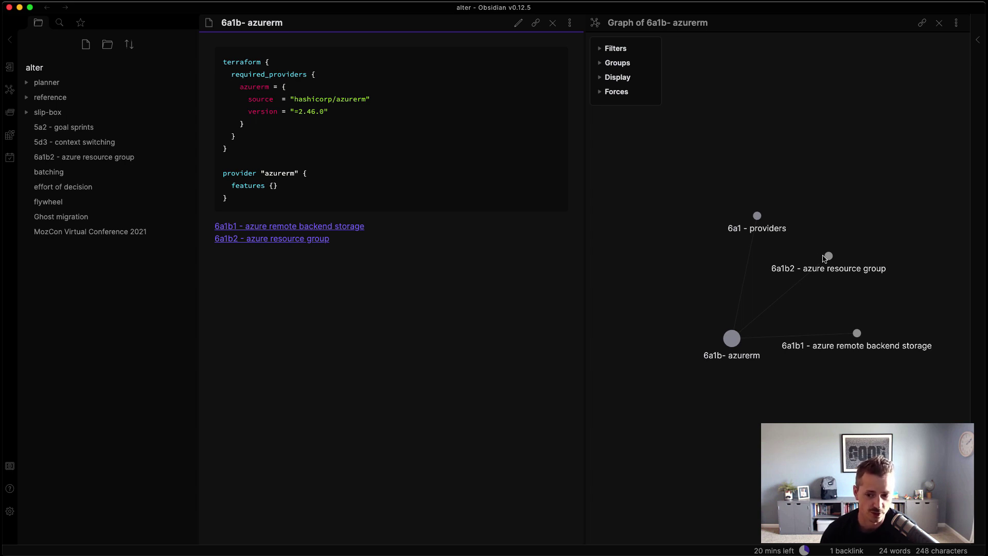
click(827, 257)
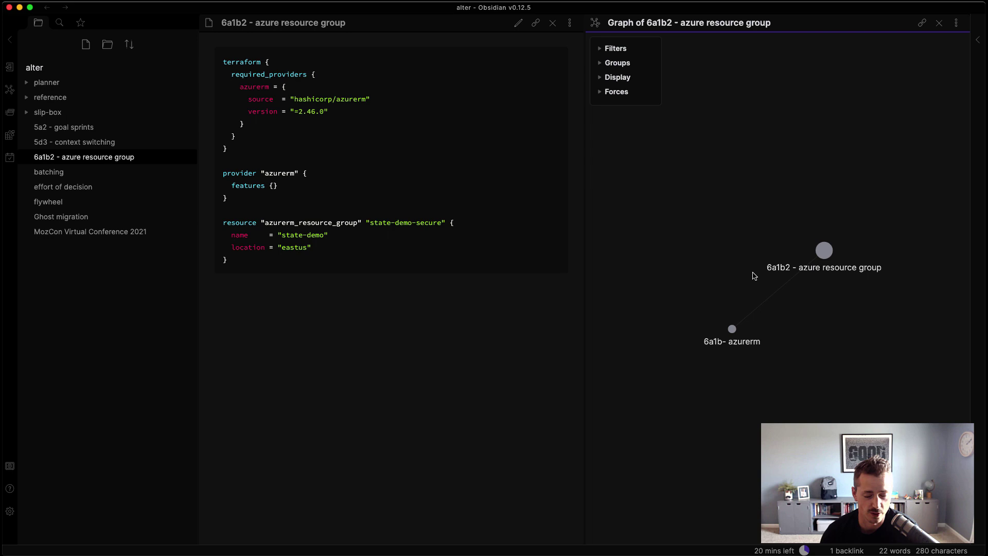
key(super+alt+Left)
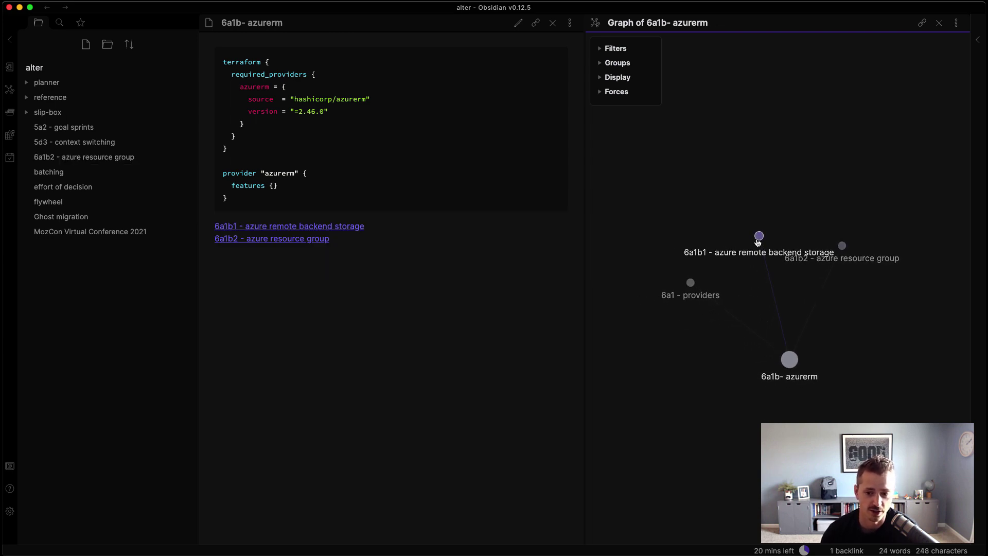
Open 6a1b1 - azure remote backend storage from the local graph and highlight its Create: label
click(758, 237)
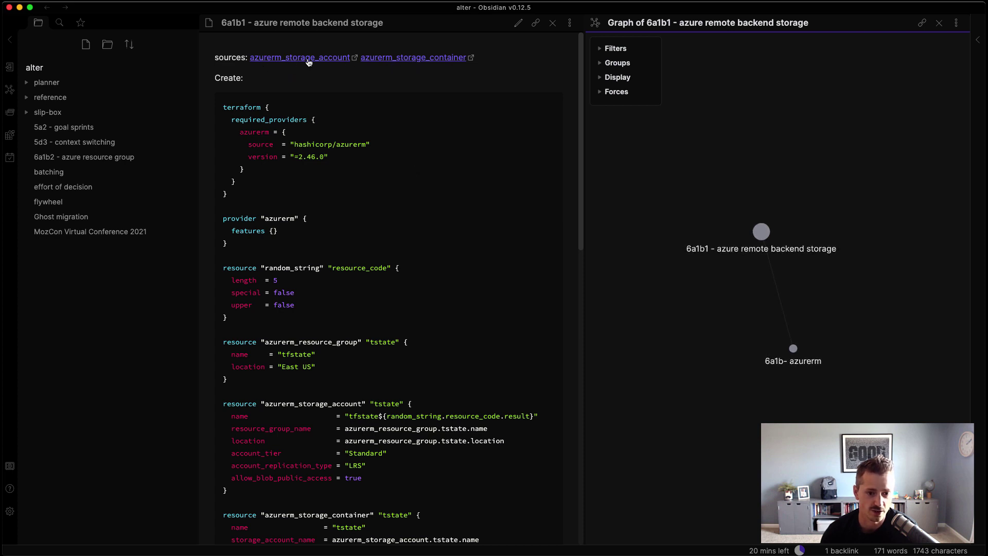
scroll(433, 118, down, 1)
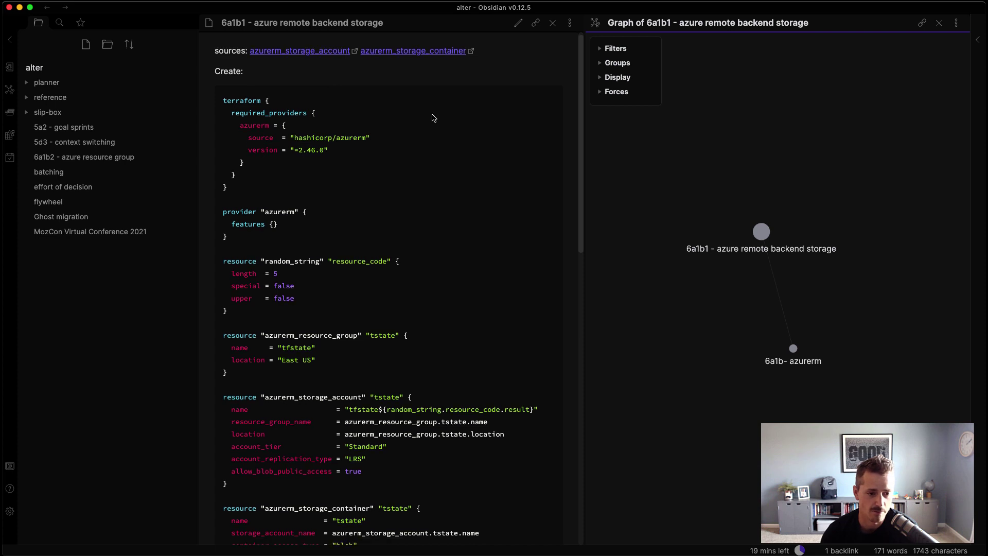
scroll(433, 117, up, 1)
drag(216, 80, 272, 90)
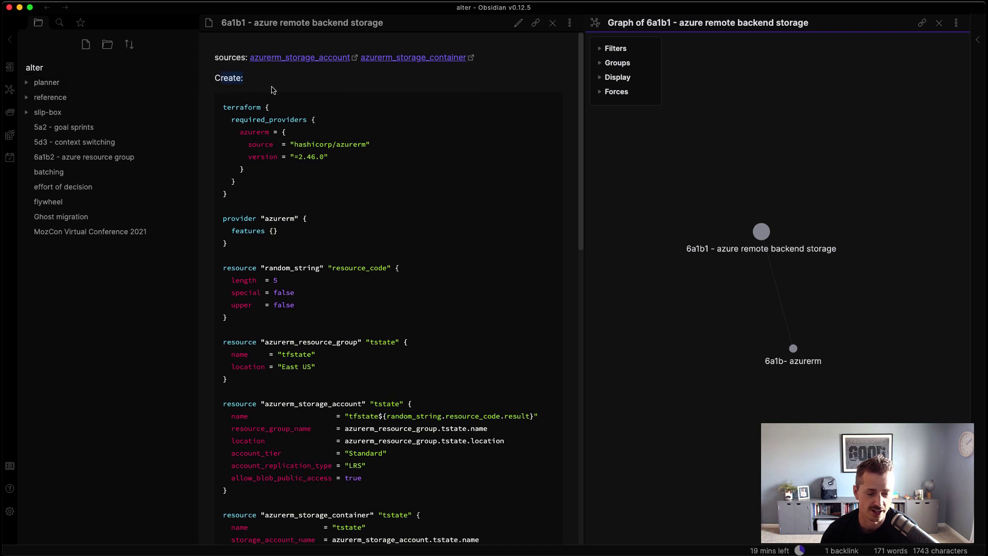
scroll(265, 134, down, 5)
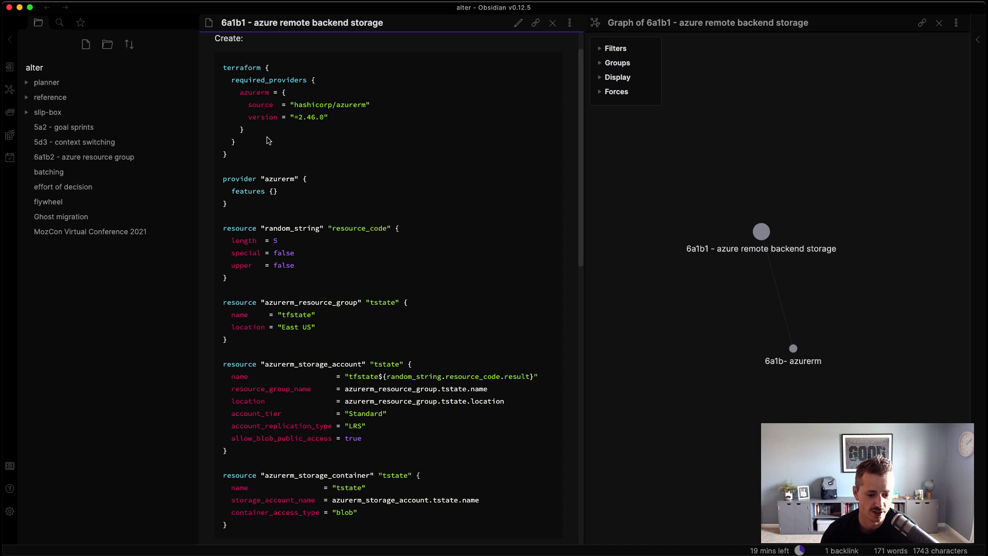
scroll(267, 140, up, 2)
scroll(267, 141, up, 1)
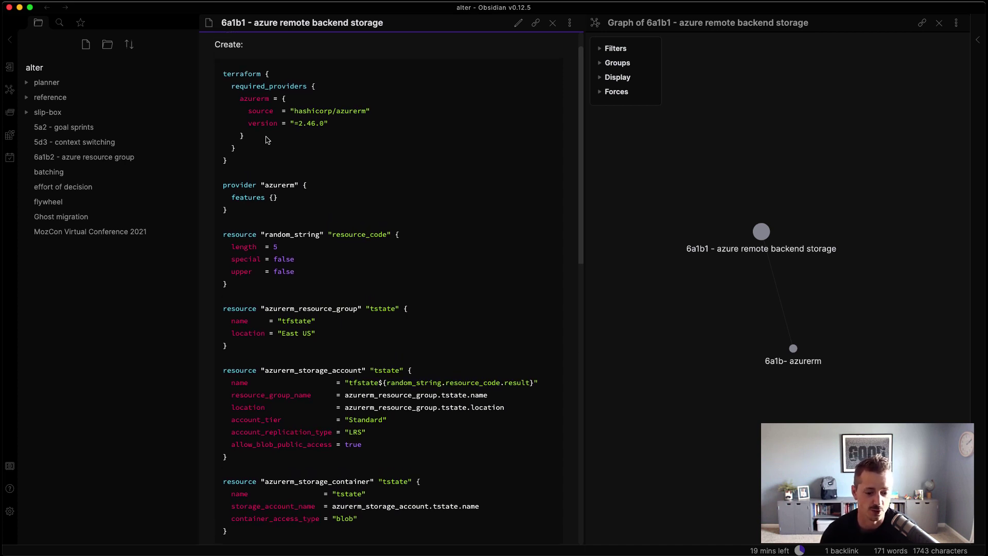
Scroll through the code, highlighting the two ARM_ACCESS_KEY export lines and the Configure: label
scroll(266, 139, down, 10)
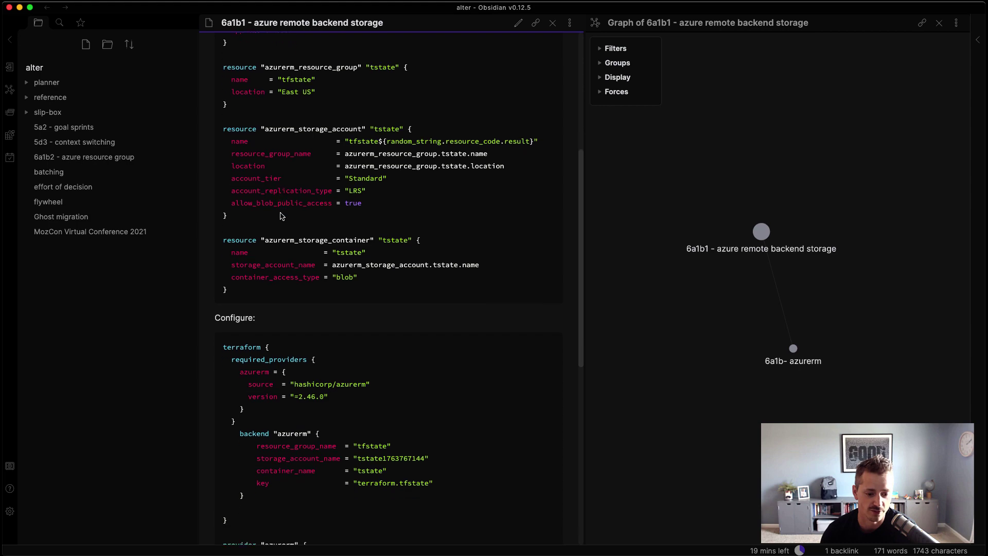
scroll(280, 237, down, 6)
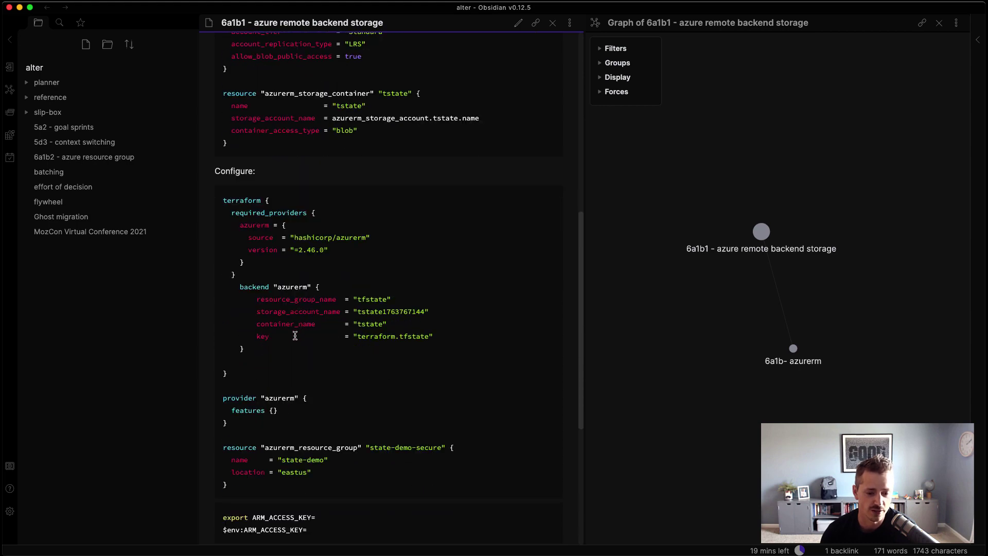
scroll(295, 335, down, 1)
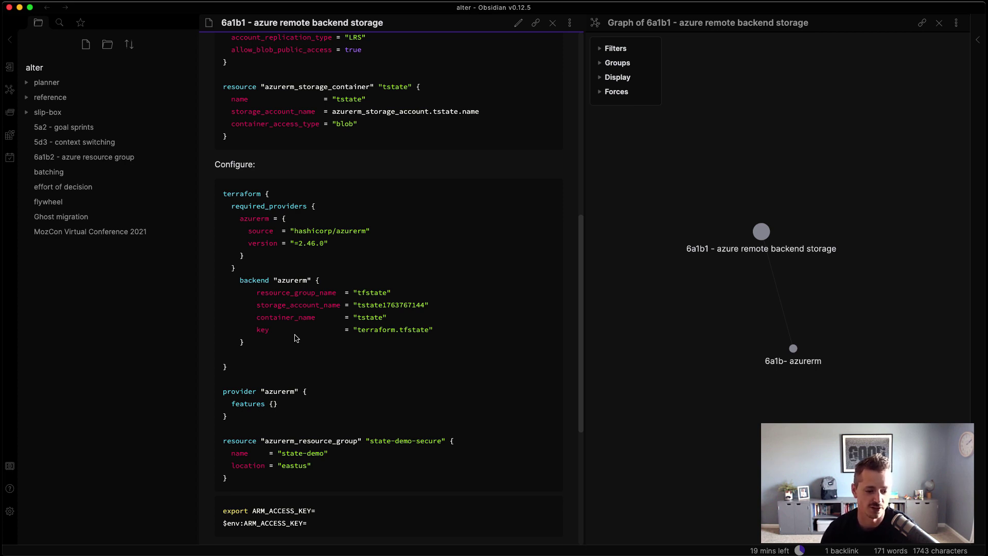
scroll(296, 337, down, 2)
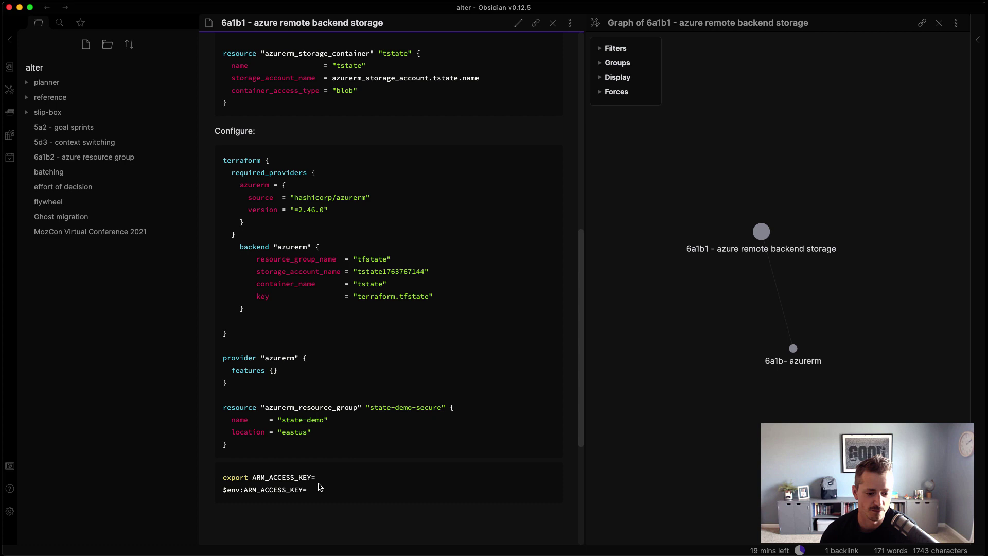
drag(320, 493, 225, 476)
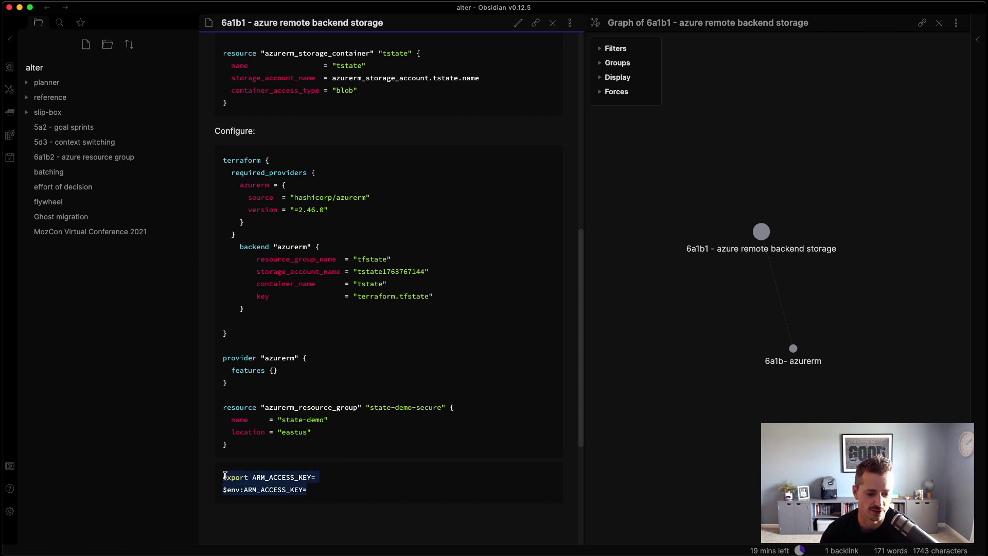
click(282, 485)
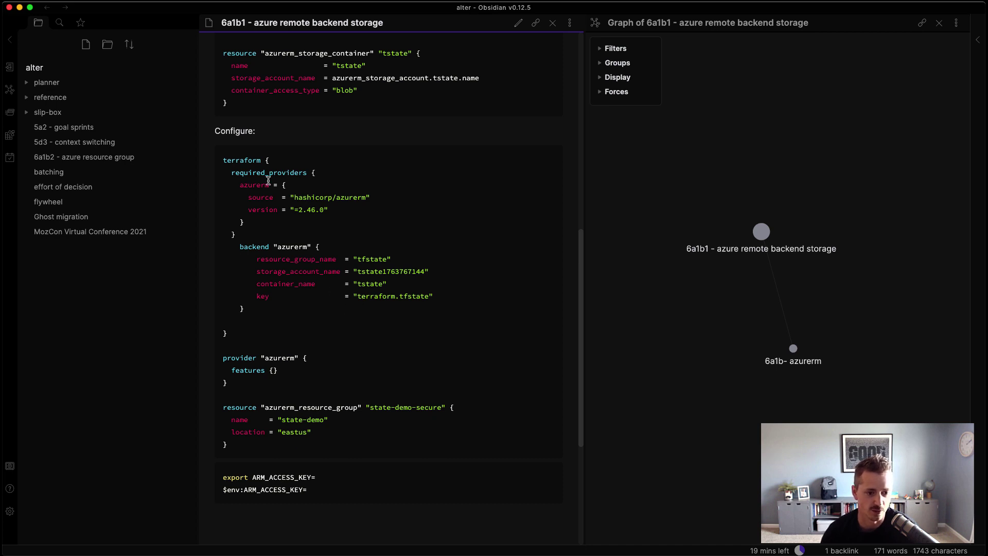
drag(216, 130, 280, 133)
click(493, 230)
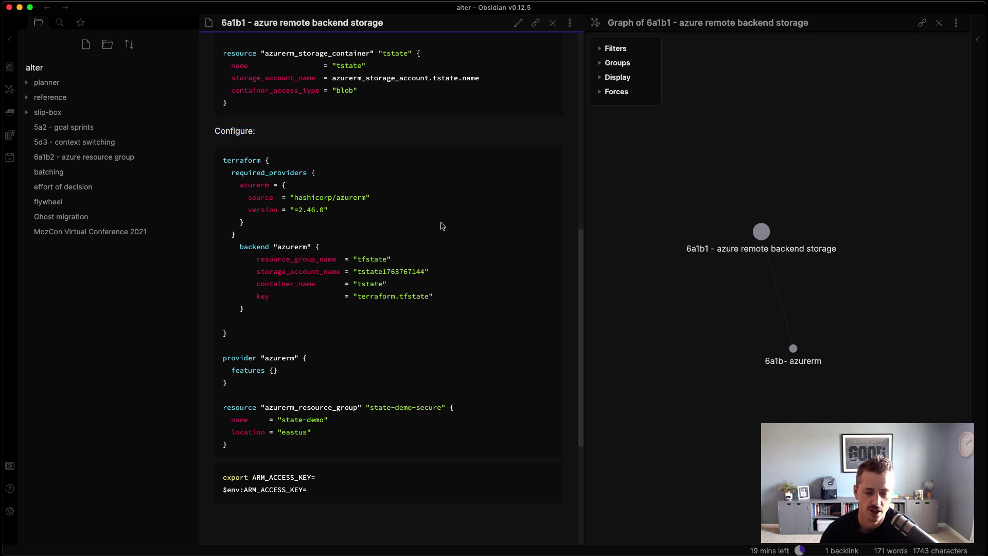